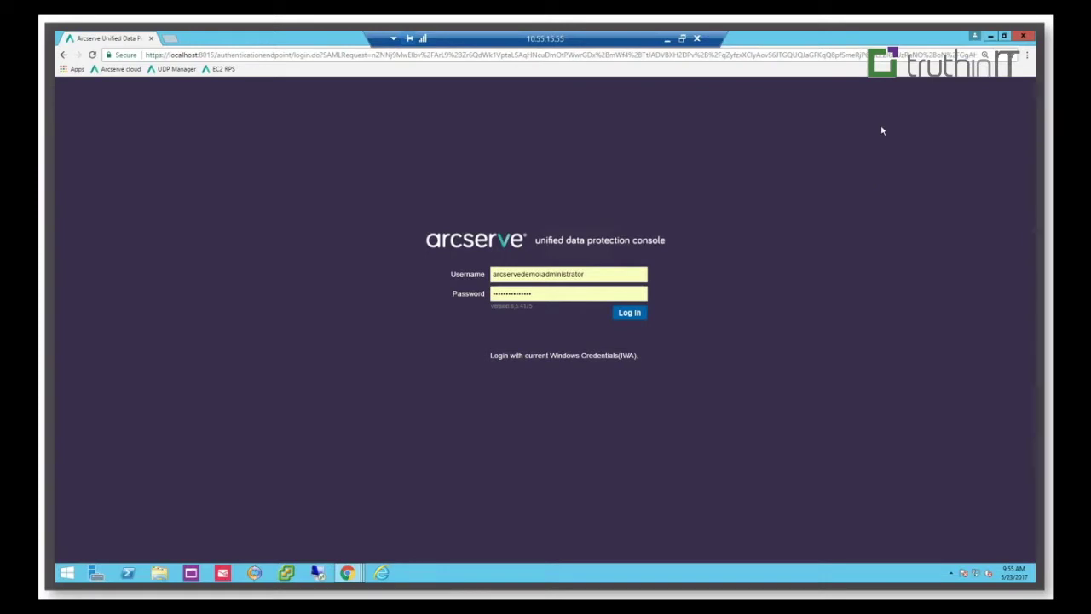
Log in to the UDP Console and show Nodes: All Nodes with the protected nodes' backup results
click(558, 356)
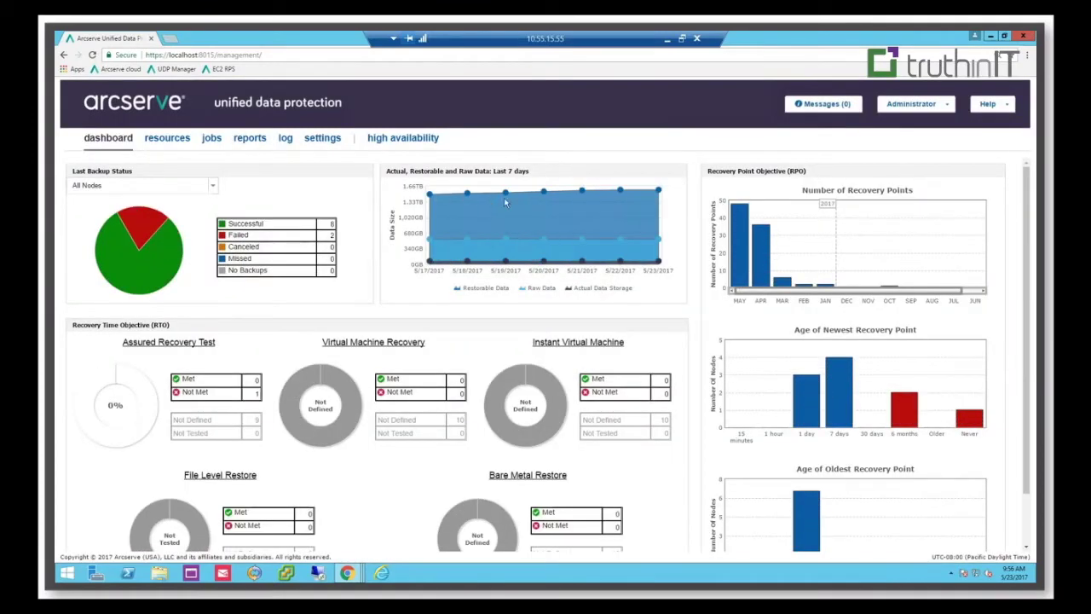
click(174, 140)
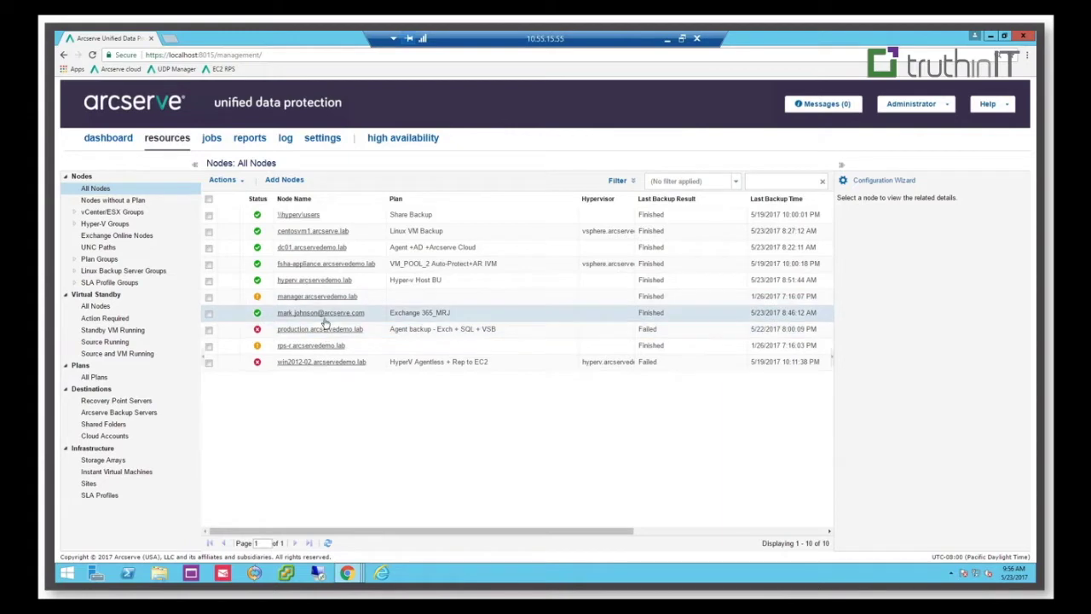
Modify the Exchange 365_MRJ plan and open Add Nodes to a Plan for its Exchange Online source
click(95, 377)
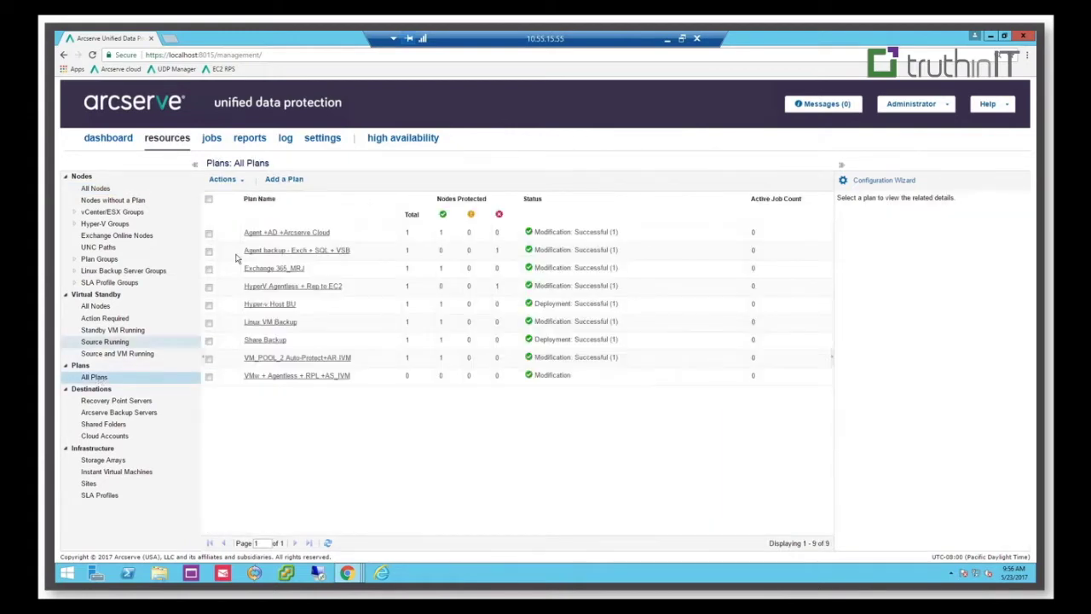
right_click(284, 274)
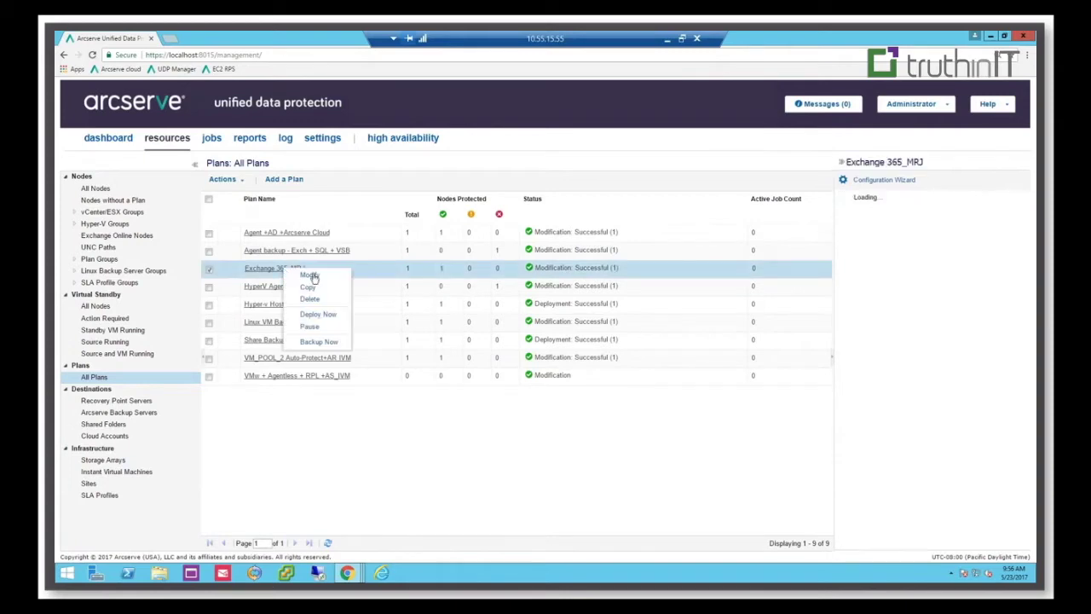
click(311, 275)
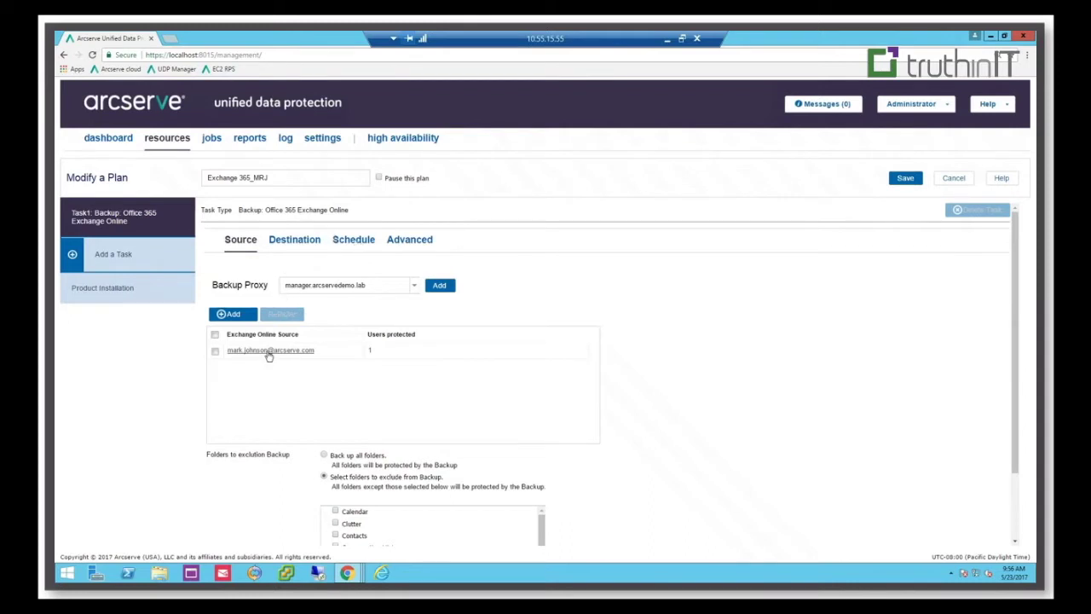
click(269, 352)
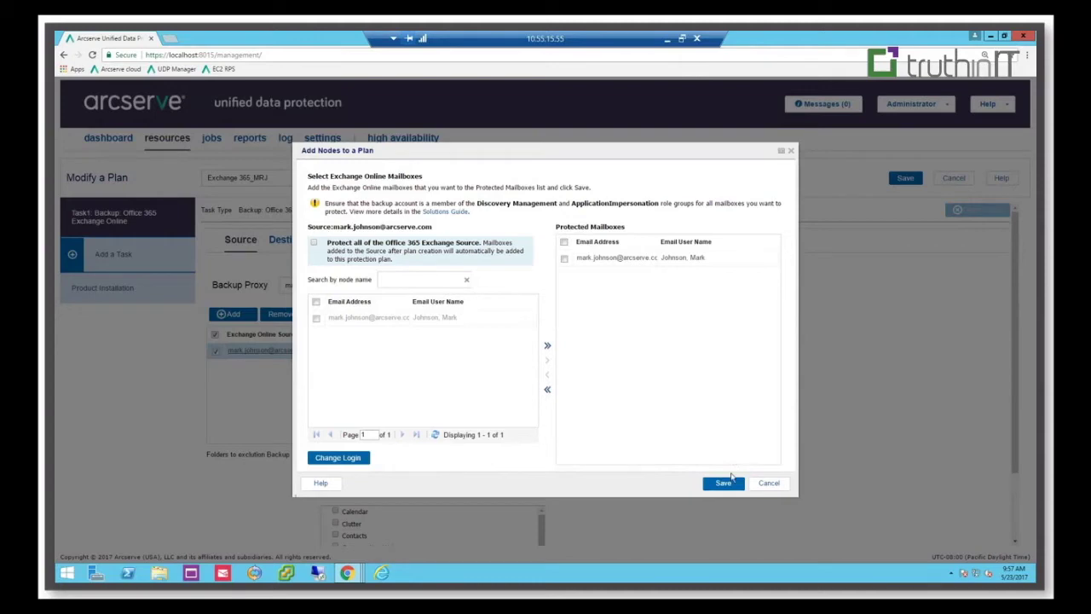
Save the protected mailbox selection, then review the plan's Destination and Schedule settings
click(723, 483)
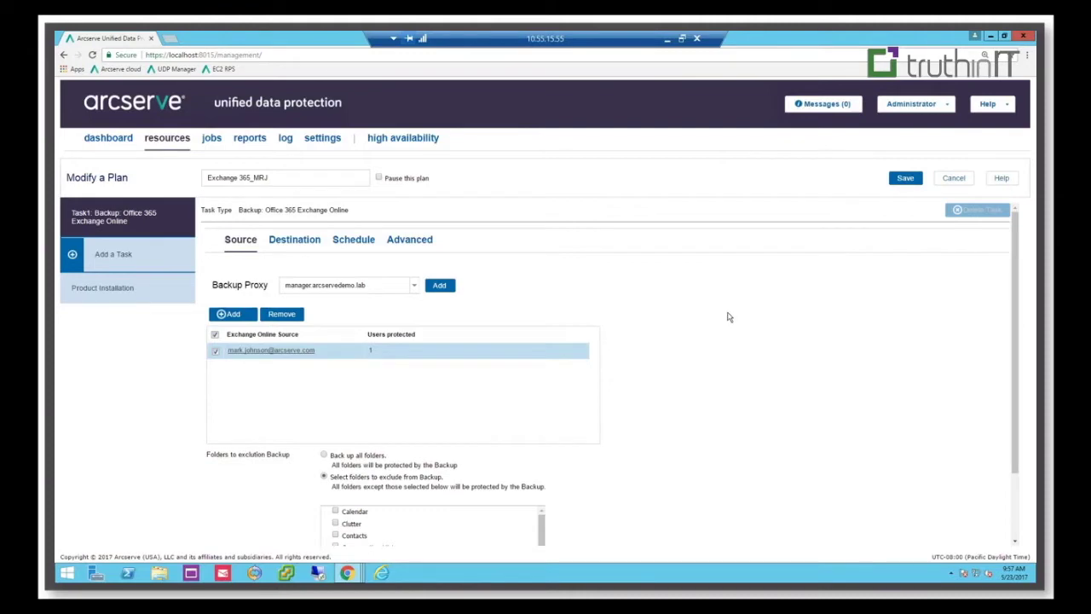
click(294, 243)
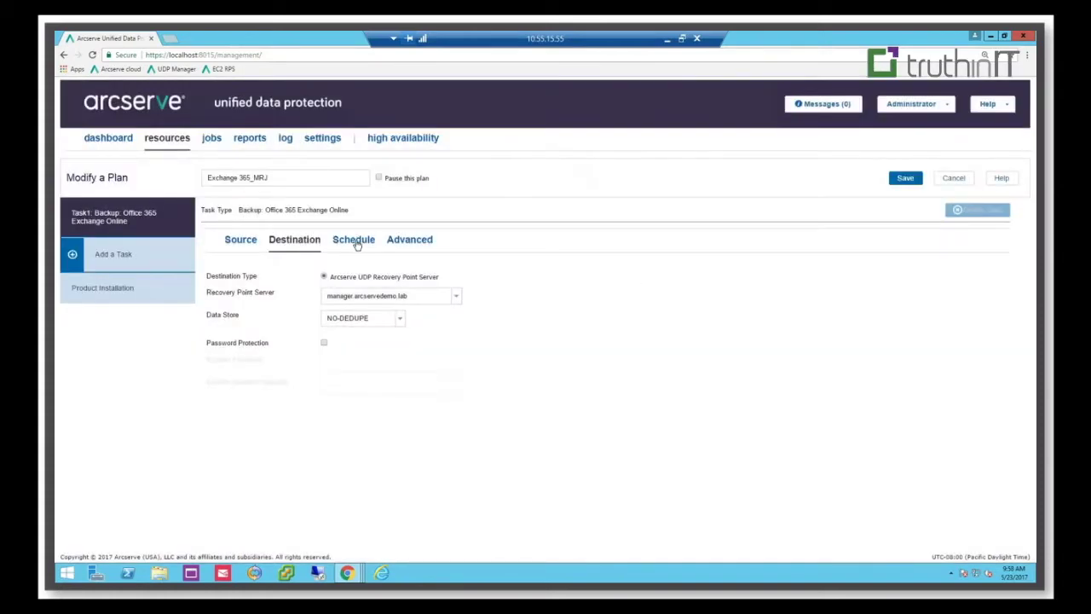
click(355, 242)
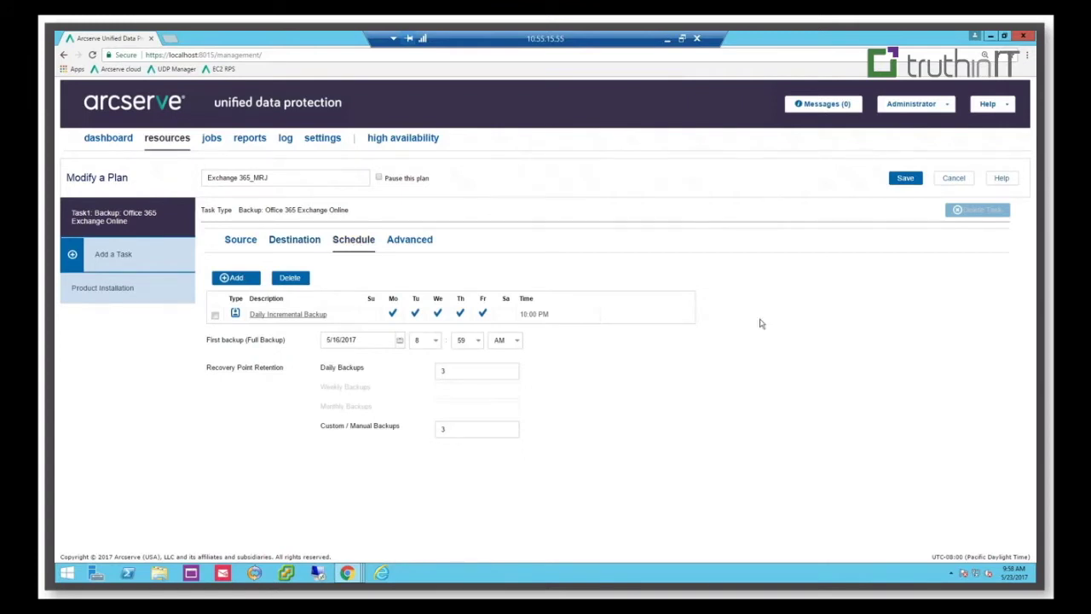
Inspect the Daily Incremental Backup schedule, leaving it at Daily, then cancel out of the plan edit
click(287, 315)
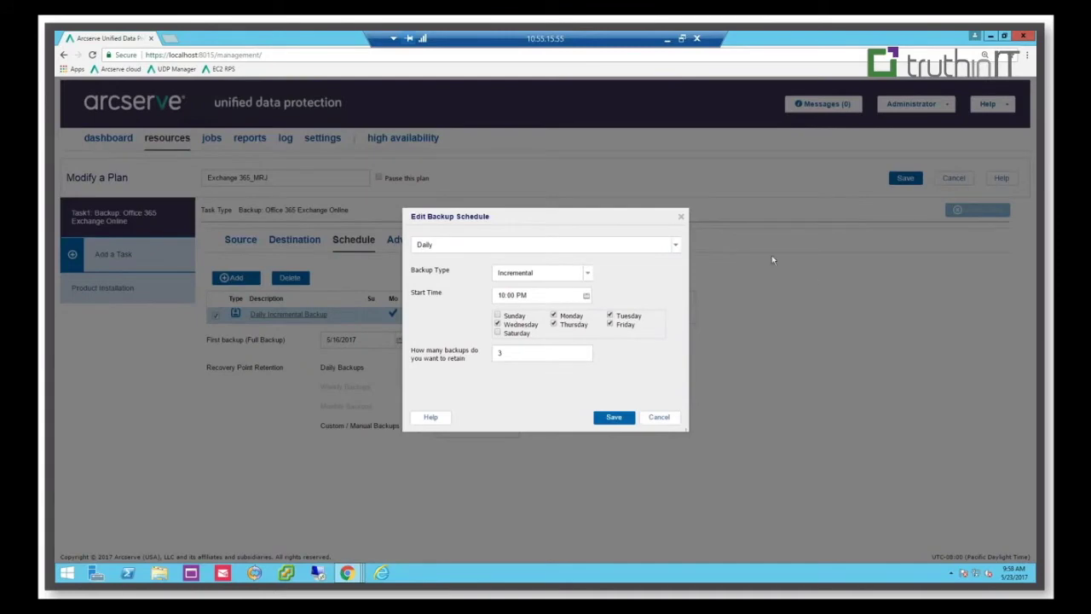
click(676, 246)
click(759, 300)
click(676, 246)
click(807, 330)
click(662, 418)
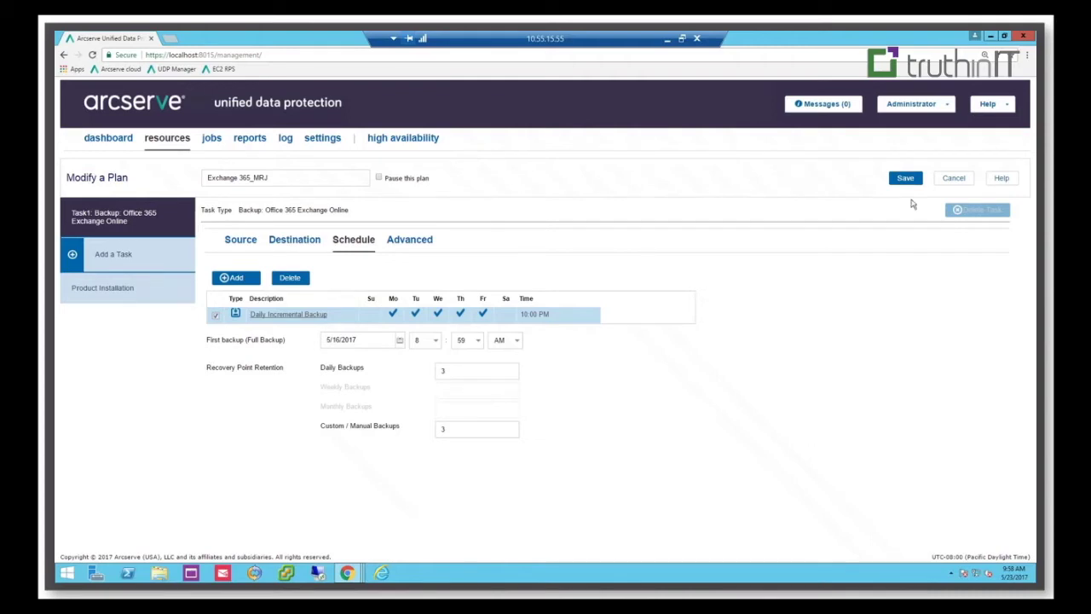
click(955, 178)
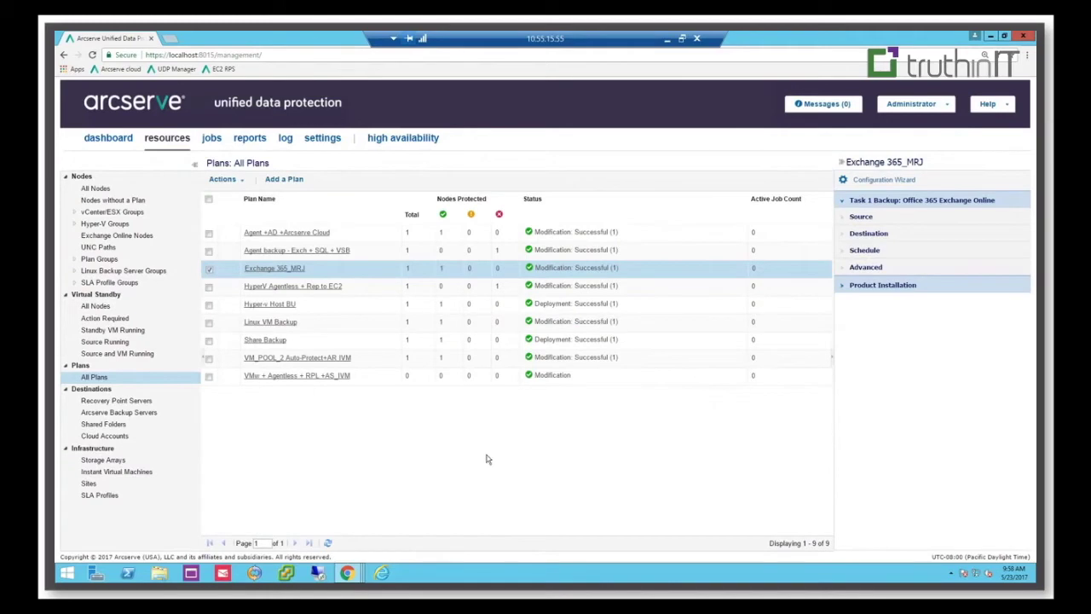
From All Nodes, launch the UDP Agent page for the Office 365 mailbox node
click(95, 188)
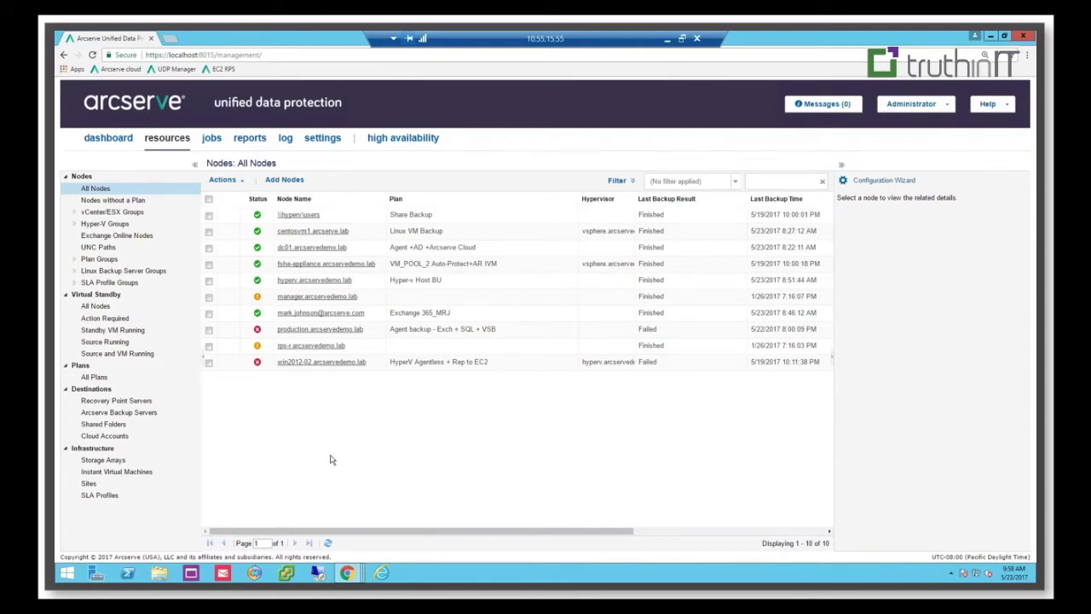
click(345, 313)
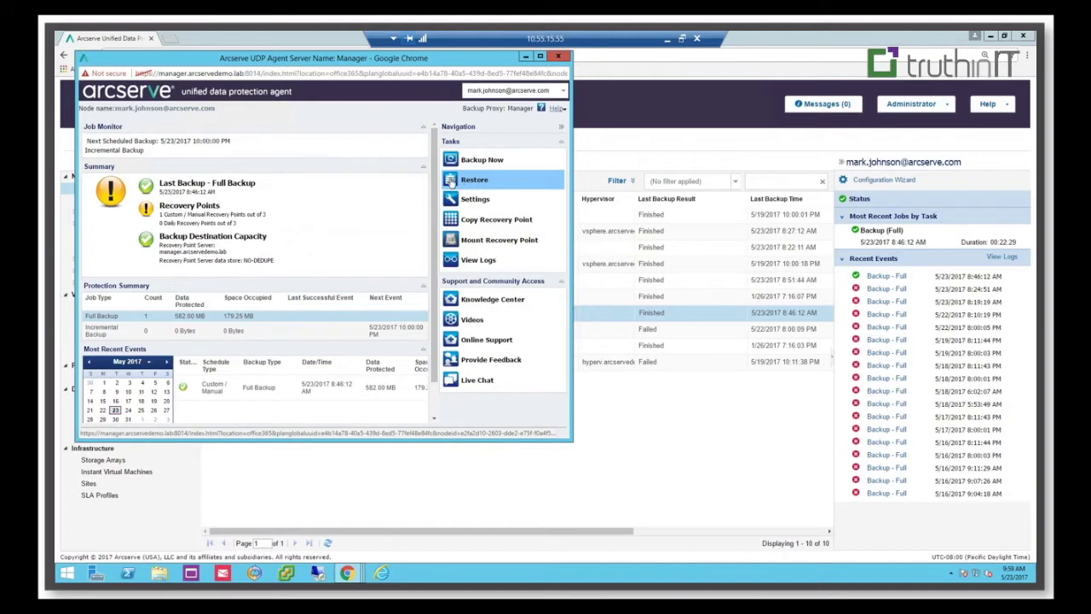
Restore from the listed full recovery point, selecting the second Owler email, and reach Restore Options
click(451, 181)
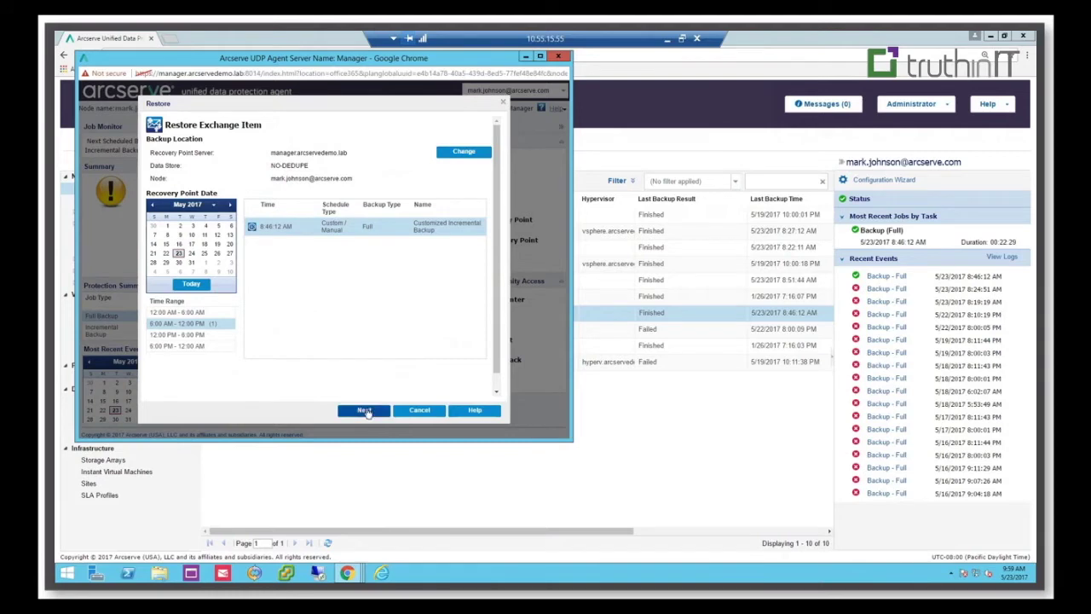
click(365, 411)
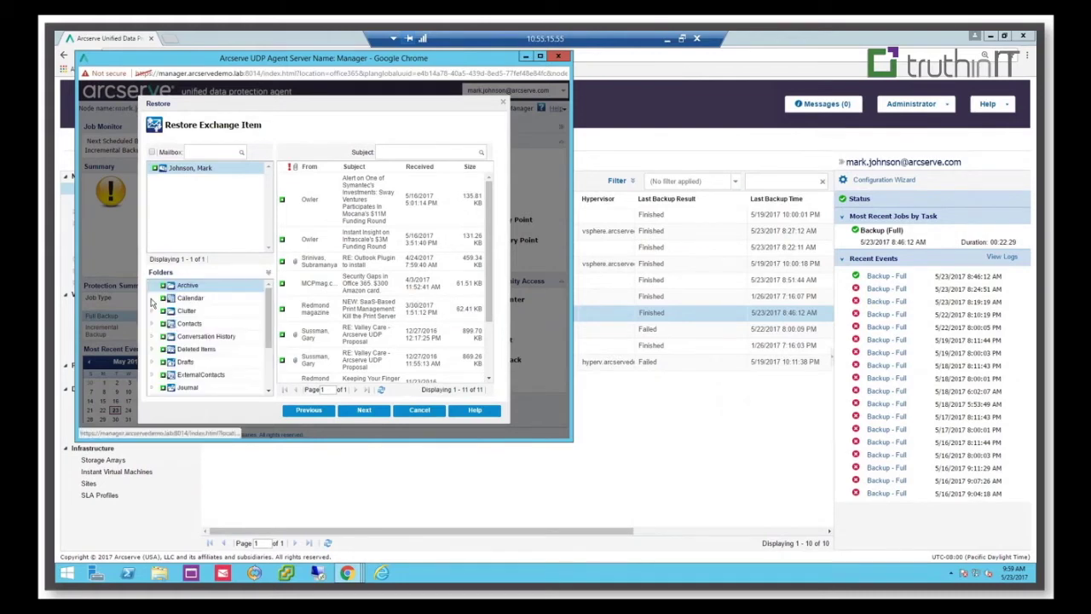
click(282, 241)
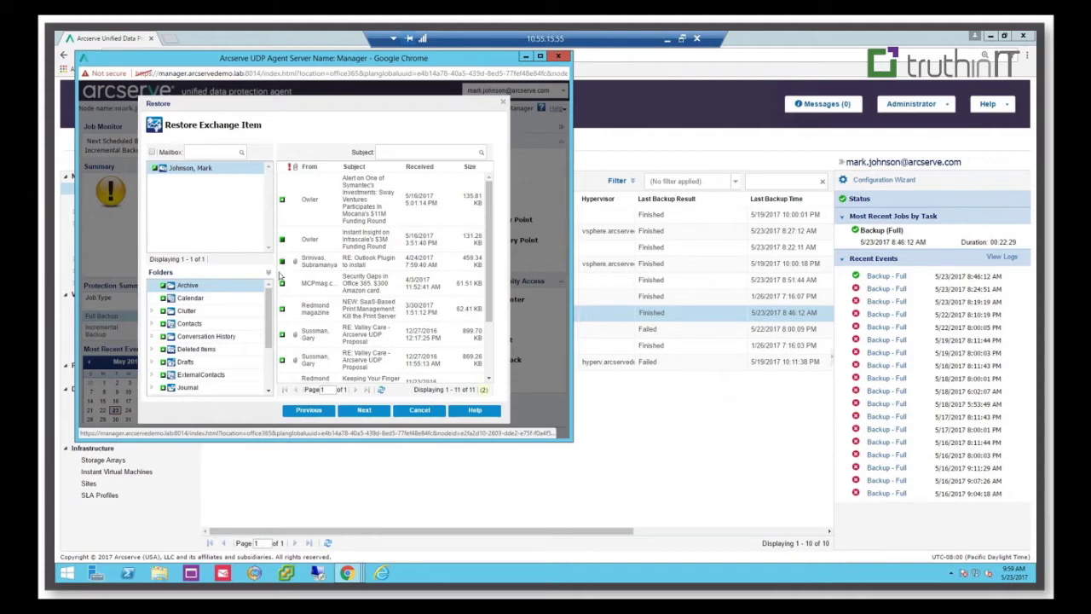
click(364, 413)
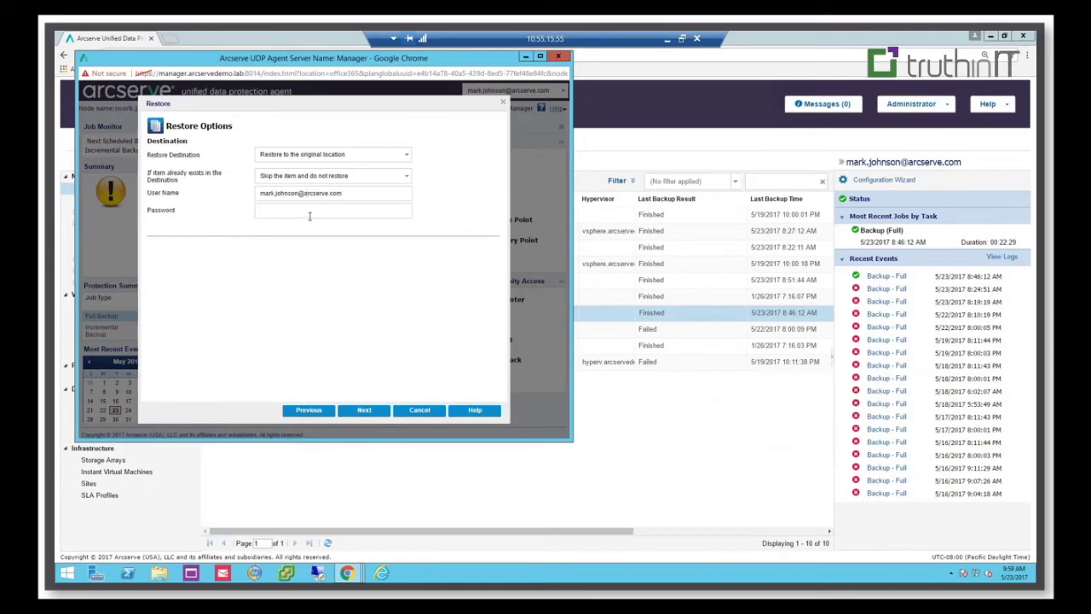
Switch the restore destination to an alternate location, then exit the restore wizard without restoring
click(407, 154)
click(359, 178)
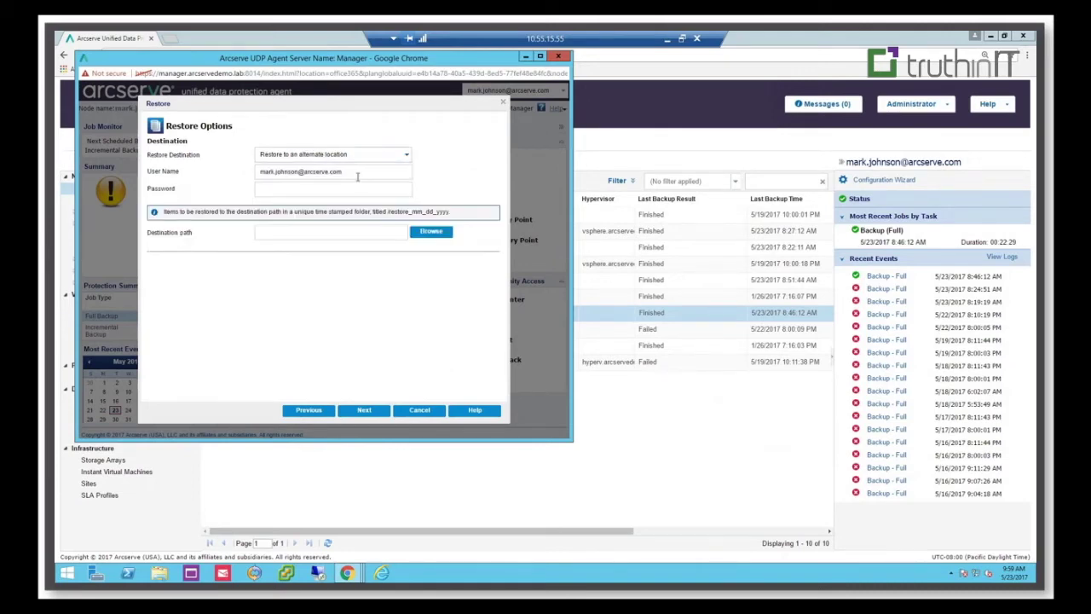
click(429, 412)
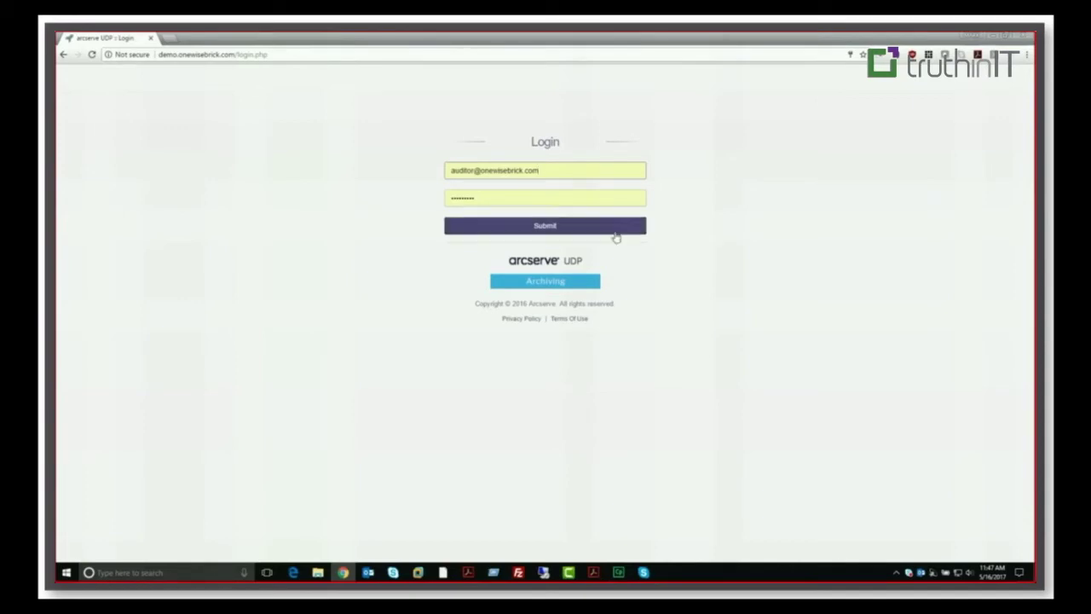
Submit the auditor login to reach the Search page listing 5186 archived emails
click(577, 228)
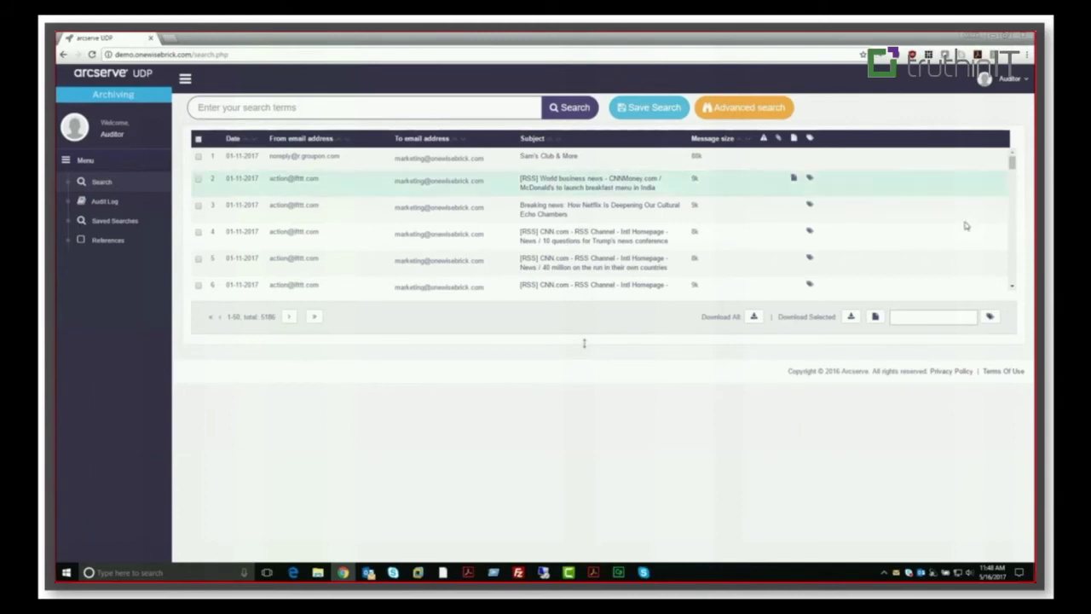
Expand the advanced search form, then preview the email 'These music celebrities have day jobs'
click(736, 108)
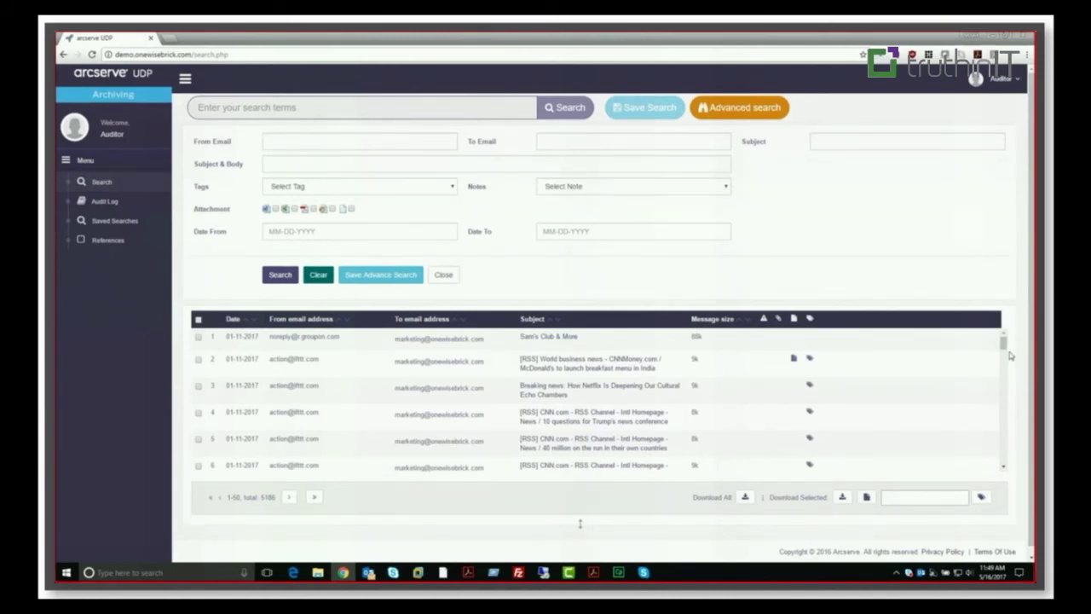
drag(1003, 343, 1004, 389)
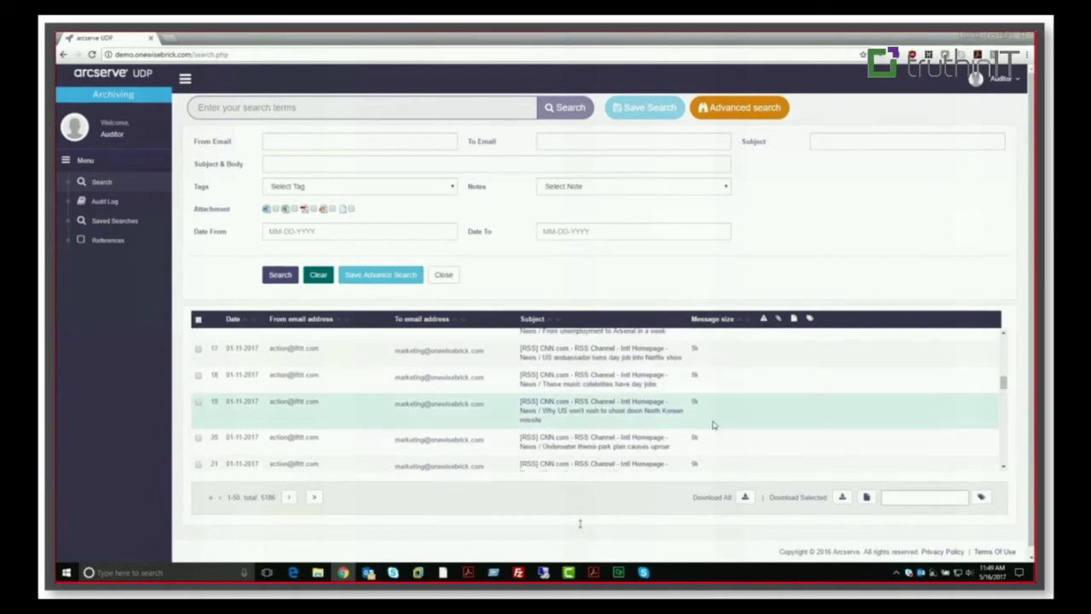
click(602, 381)
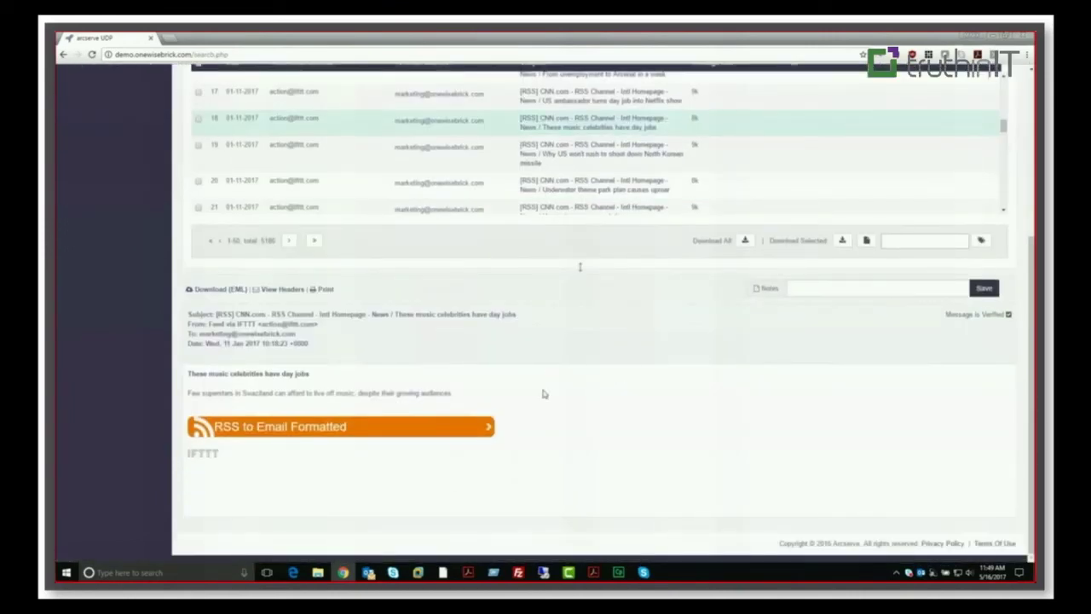
Preview the North Korean missile email, select messages 18 through 21, and open Saved Searches
click(576, 163)
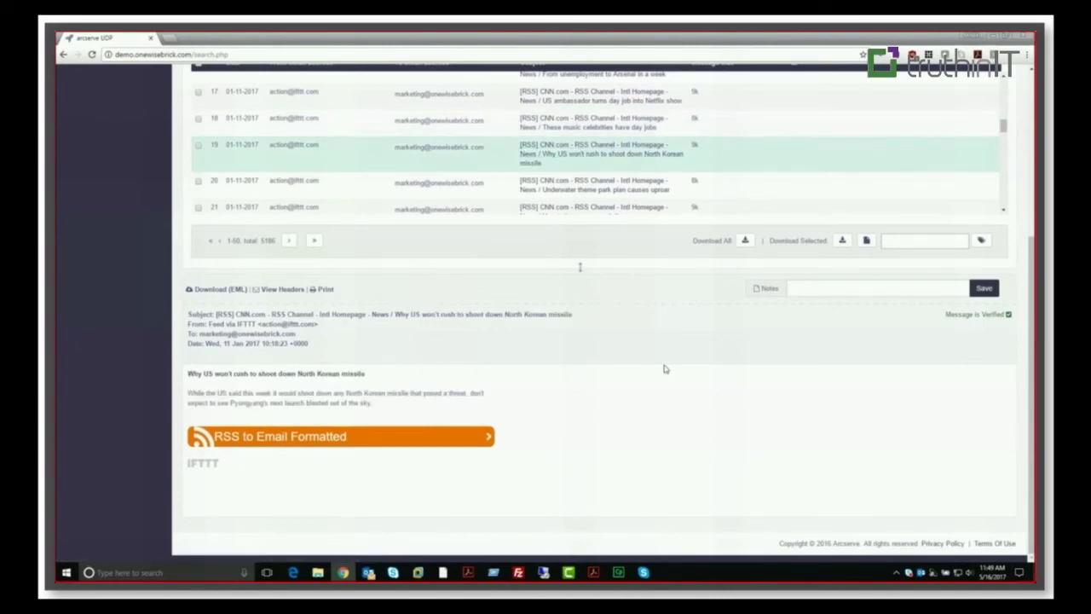
scroll(665, 368, up, 3)
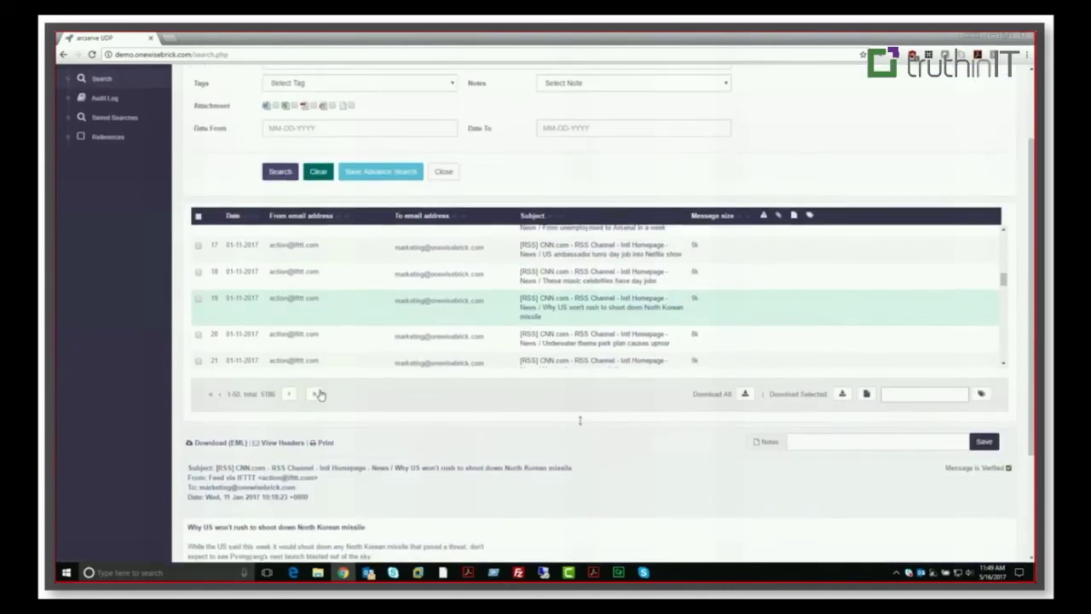
click(199, 361)
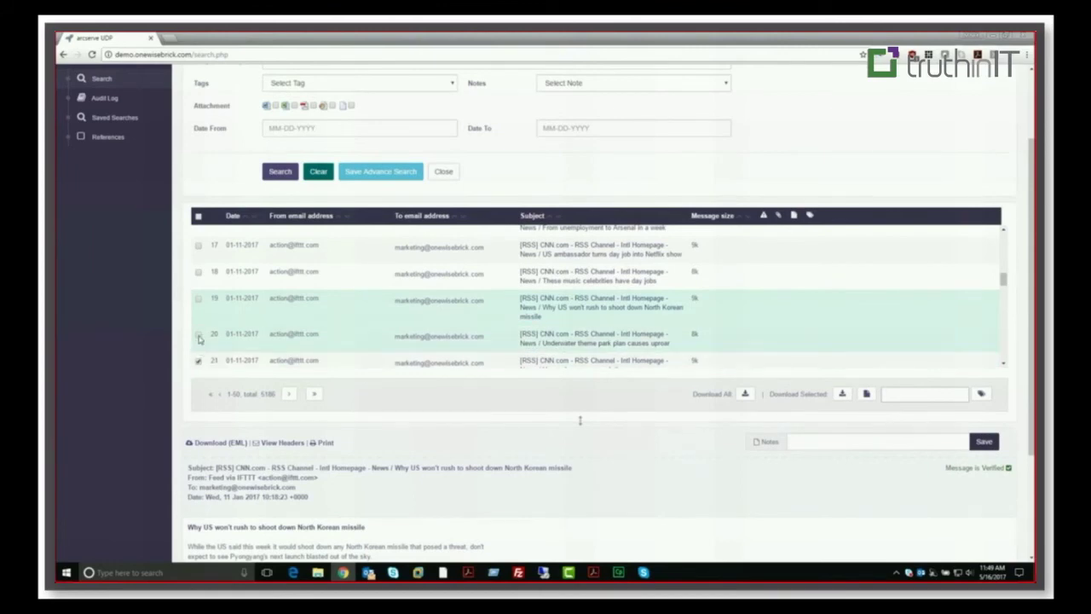
click(199, 336)
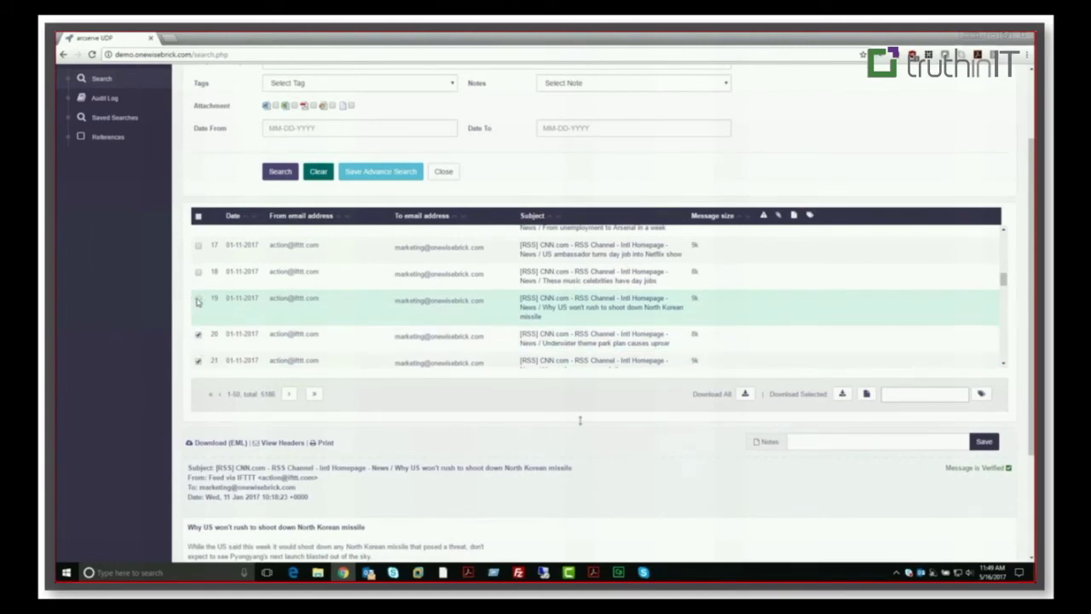
click(198, 301)
click(199, 272)
scroll(680, 441, up, 3)
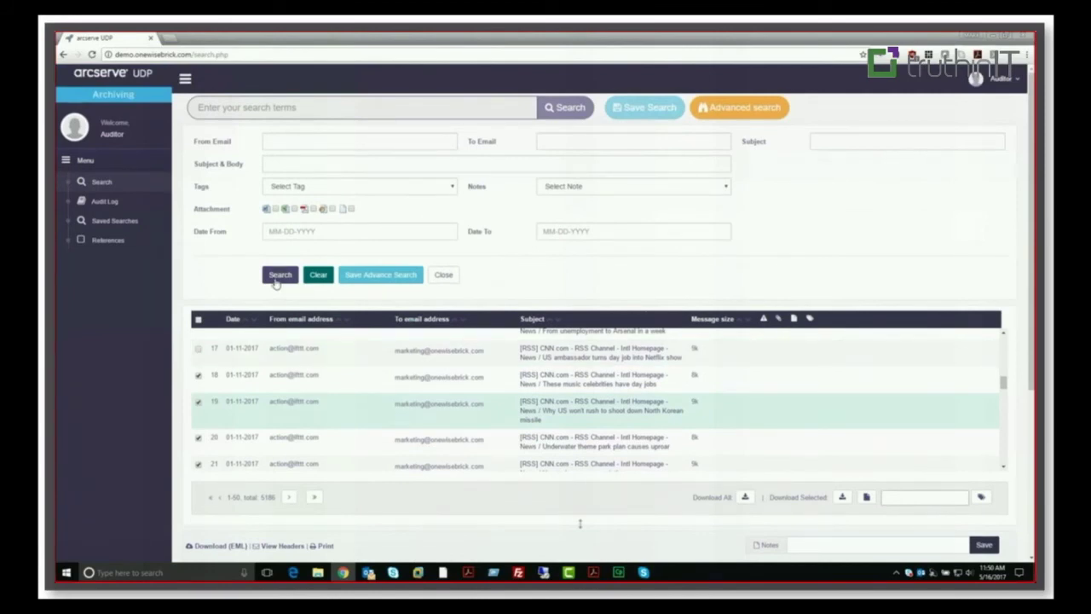
click(116, 222)
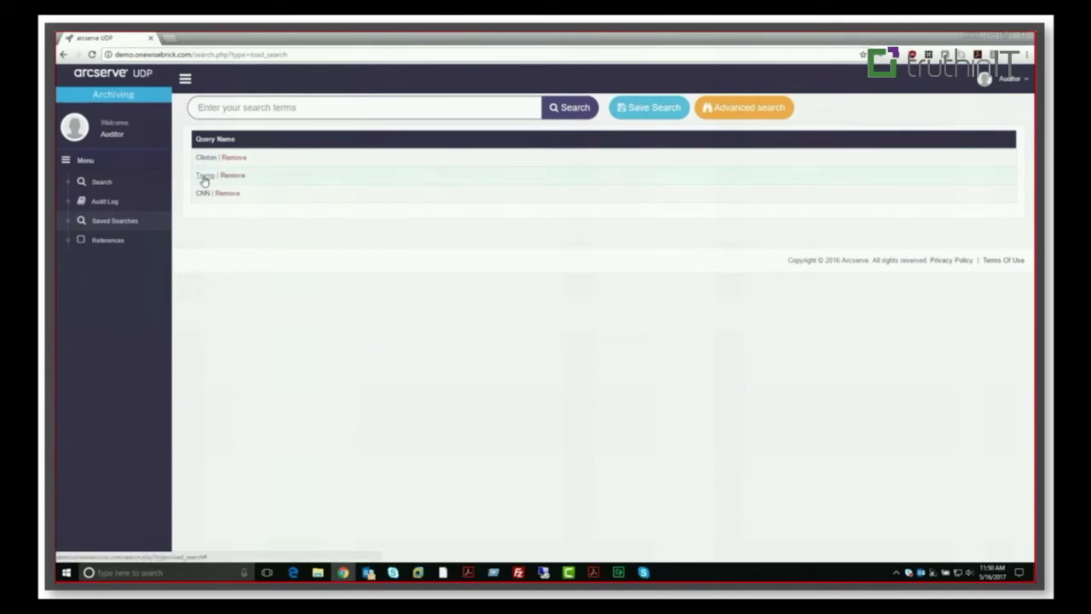
Run the saved CNN search to list its 3957 matching messages, then bring up the Audit Log
click(203, 194)
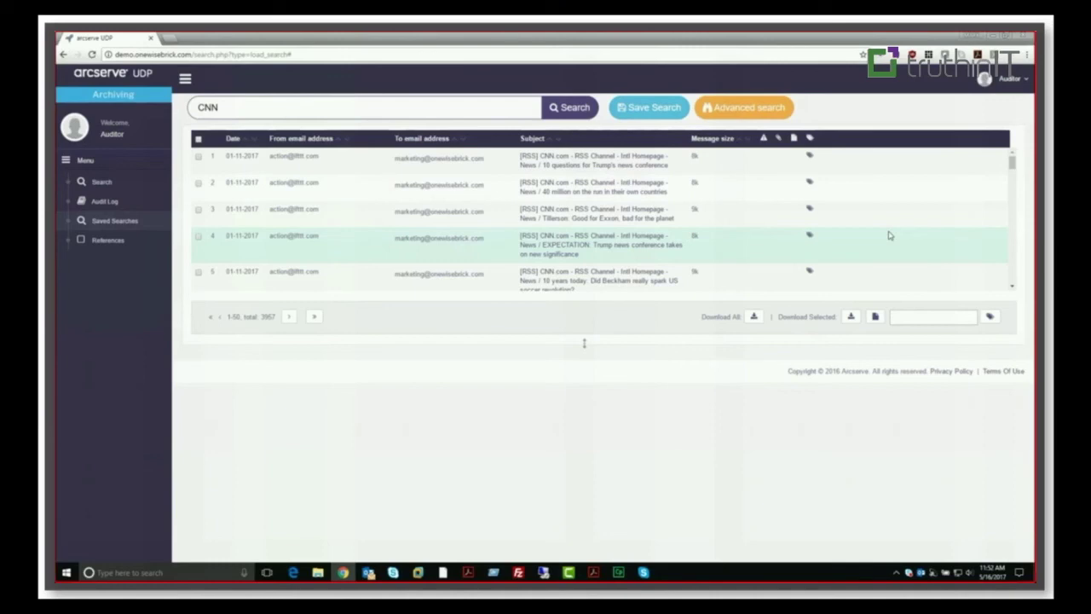
click(105, 203)
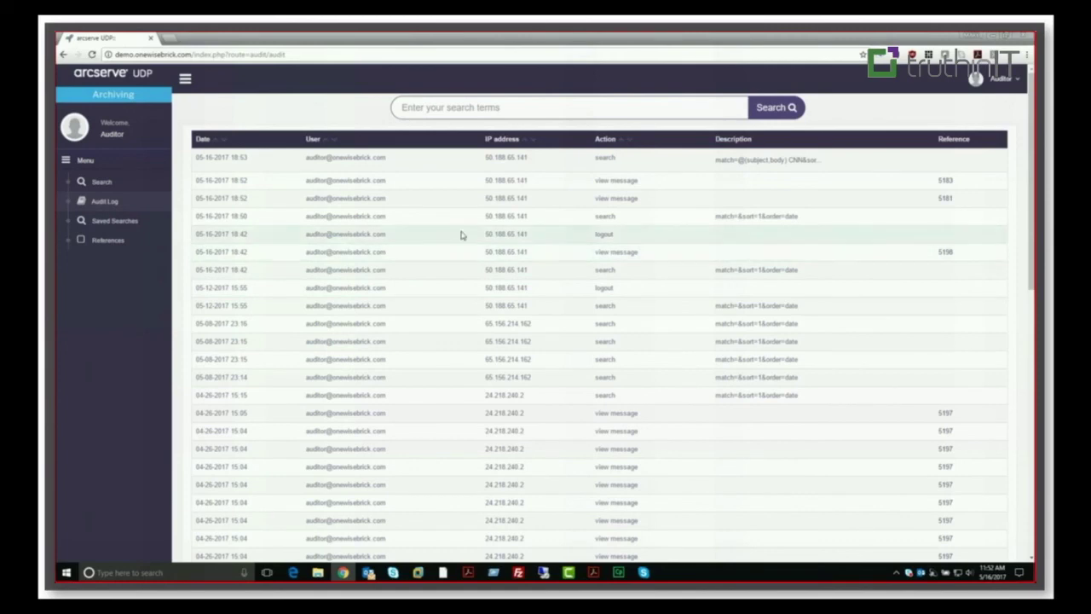
Review the audit log entries, then return to the search page listing all 5186 emails
scroll(775, 362, down, 3)
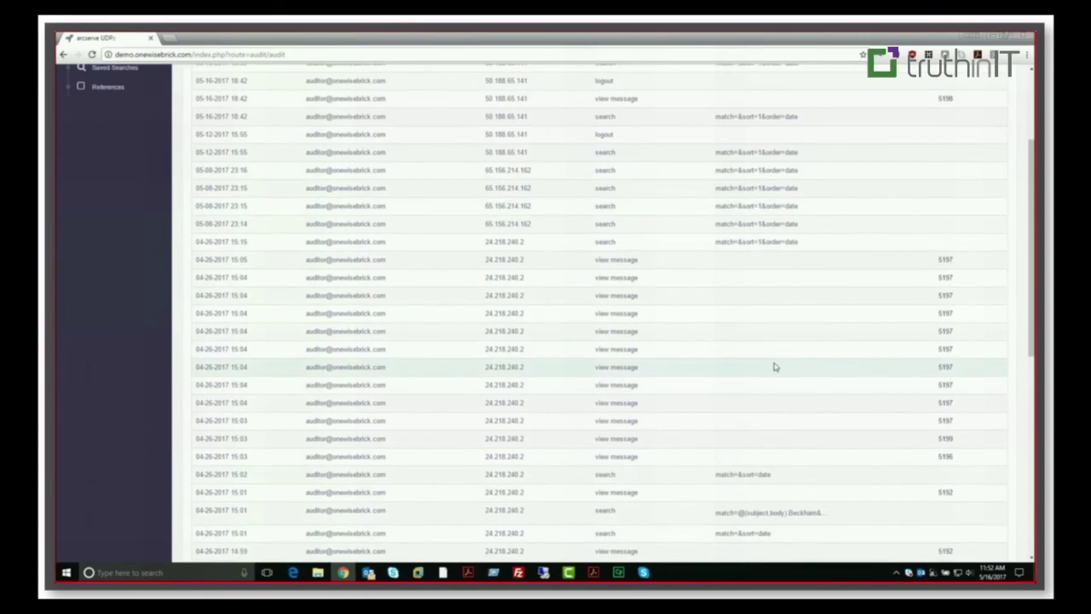
scroll(775, 367, down, 1)
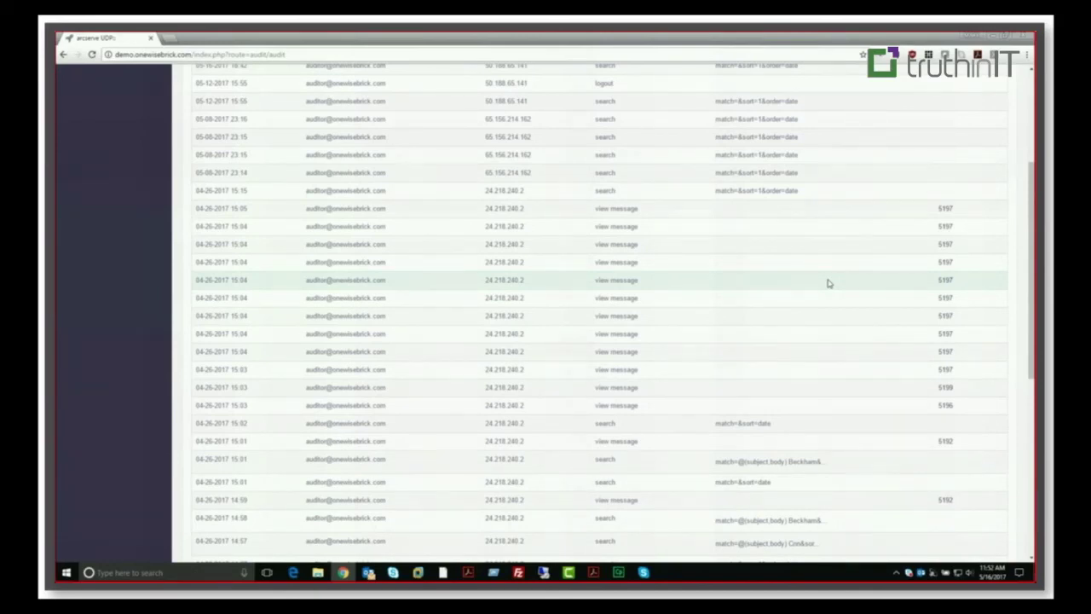
scroll(994, 171, up, 5)
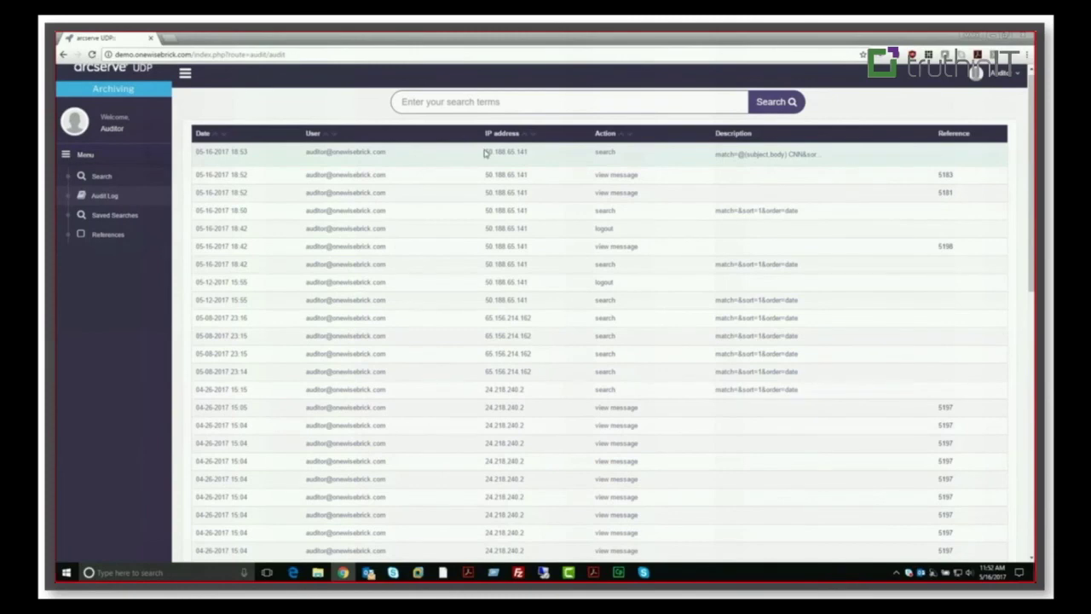
click(100, 176)
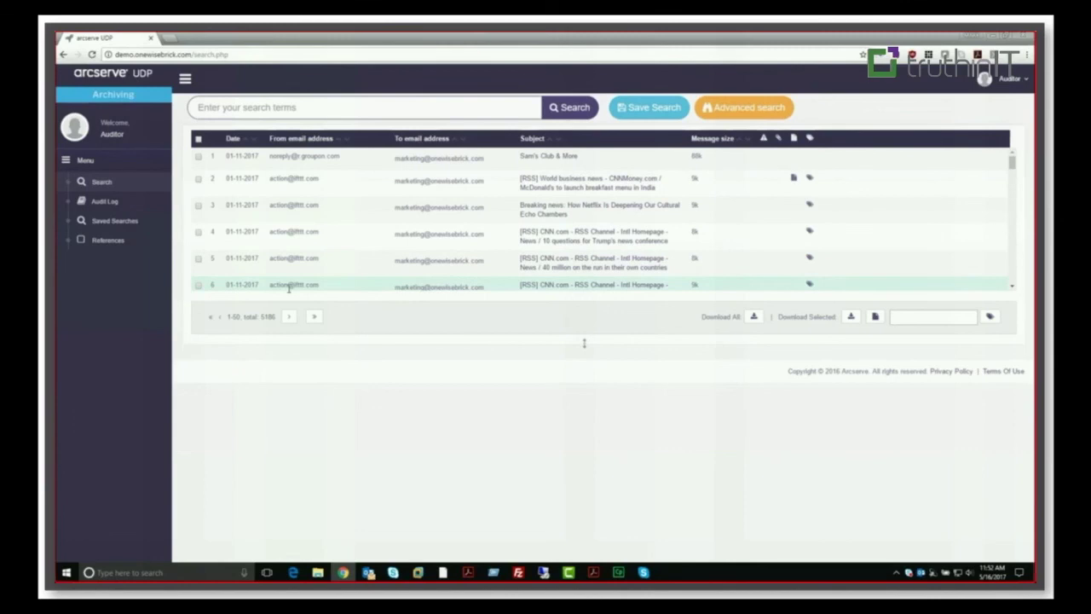
Tick messages 6 and 5 in the results and show the advanced search filter form
click(199, 287)
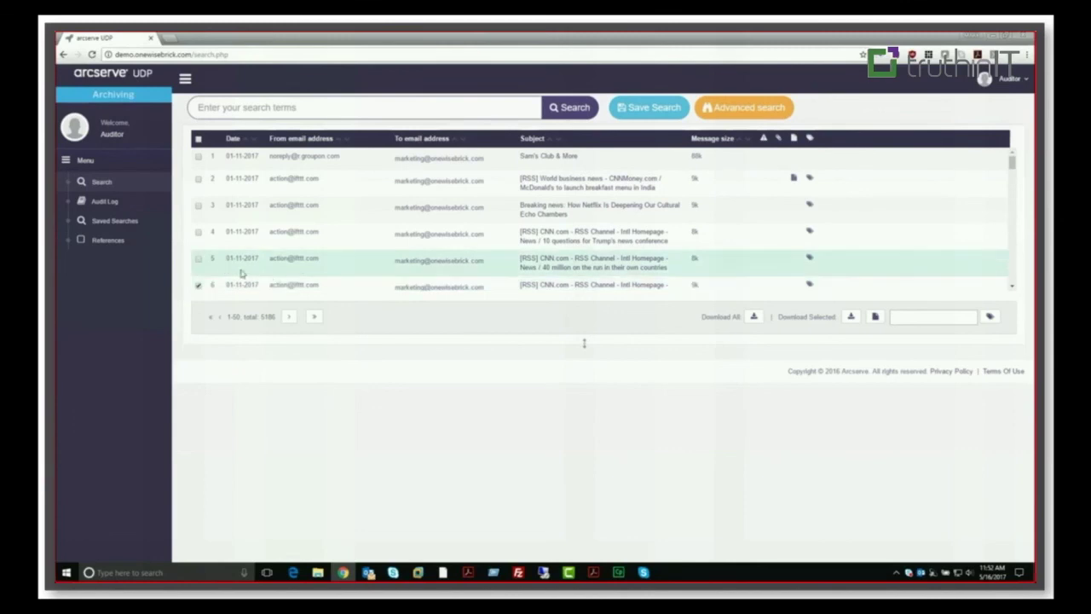
click(198, 260)
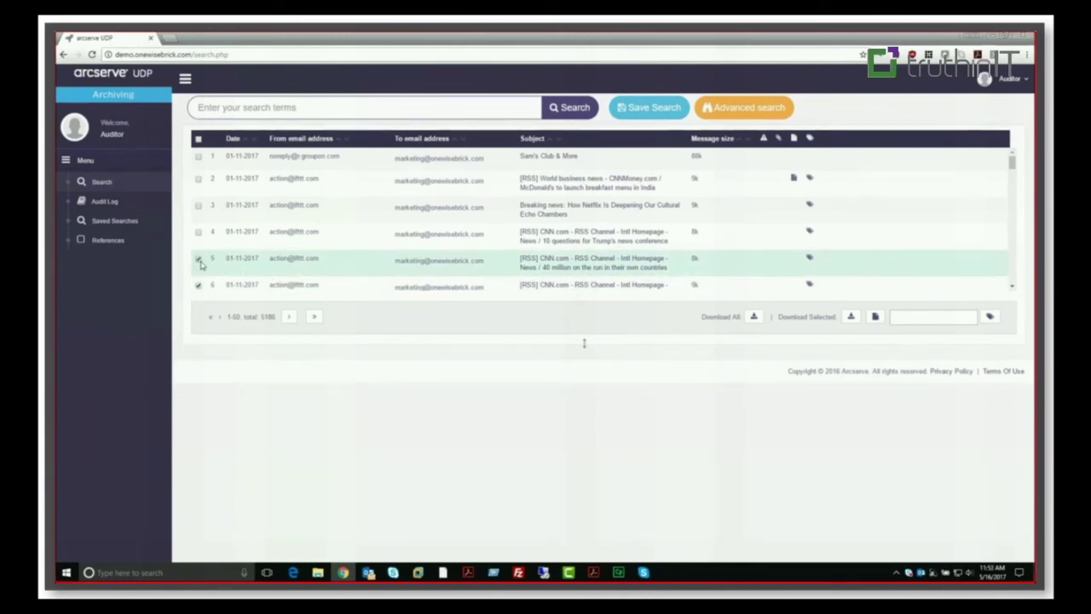
click(761, 114)
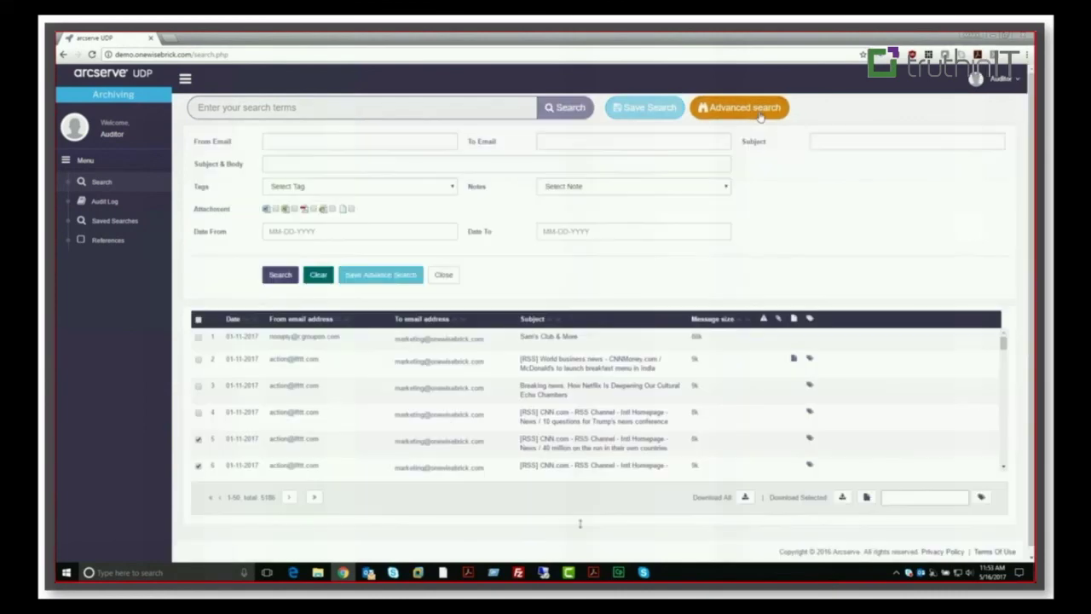